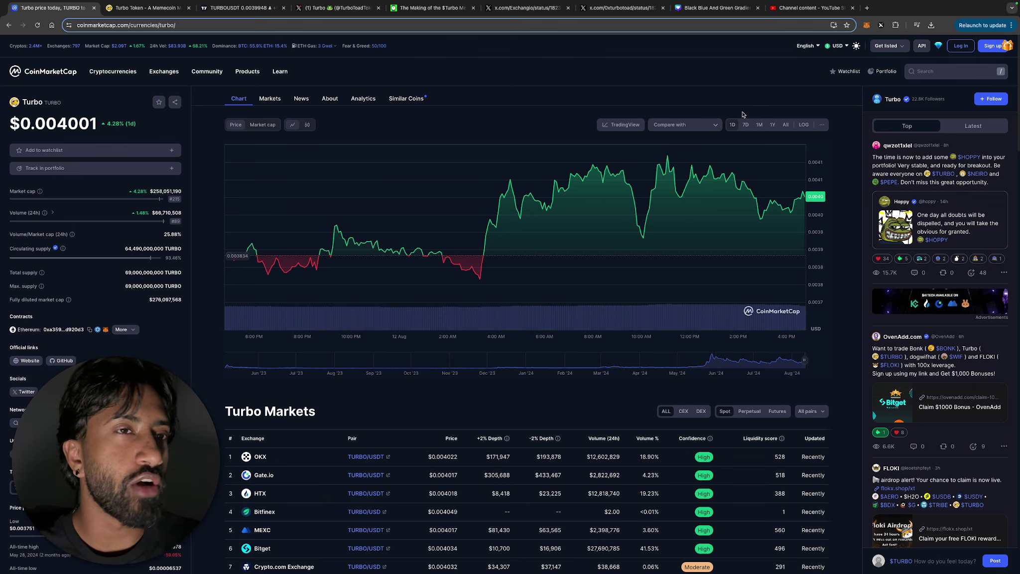
View Turbo's CoinMarketCap price chart at the 7D, 1M and then 1Y ranges.
left_click(743, 124)
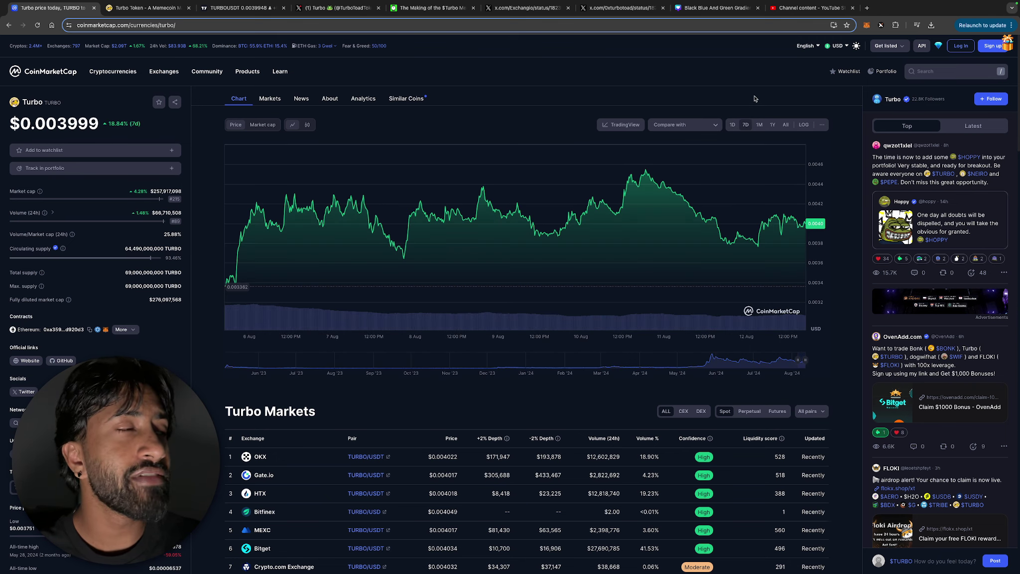
left_click(759, 125)
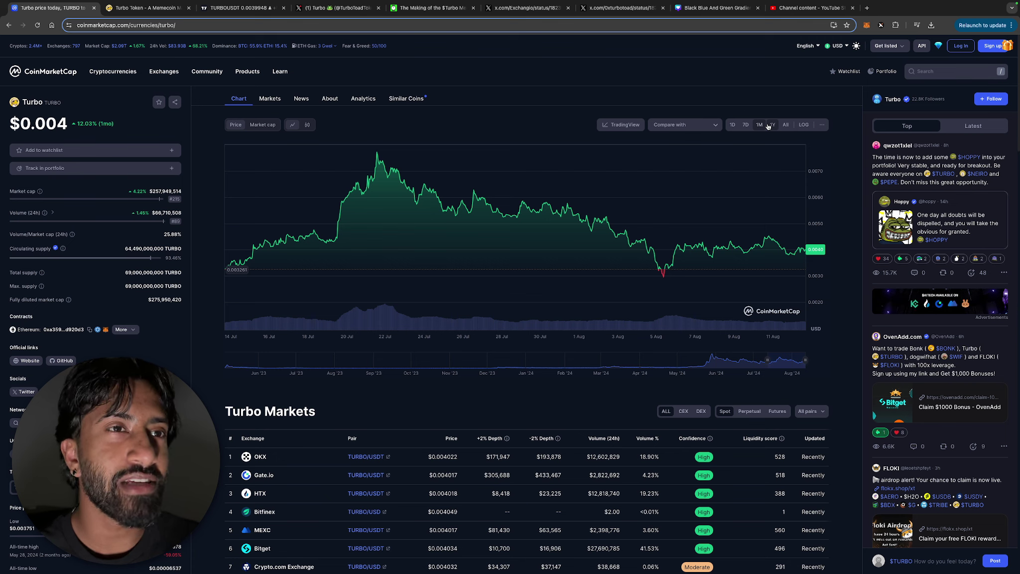
left_click(770, 126)
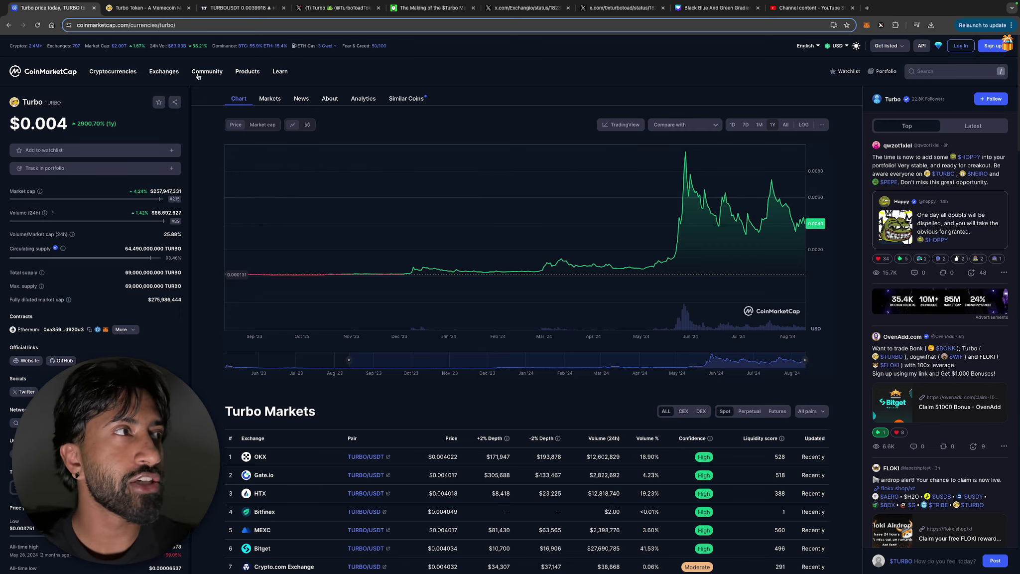
Switch to the turbotoken.io site to see its 60+ spot exchange listings.
left_click(147, 9)
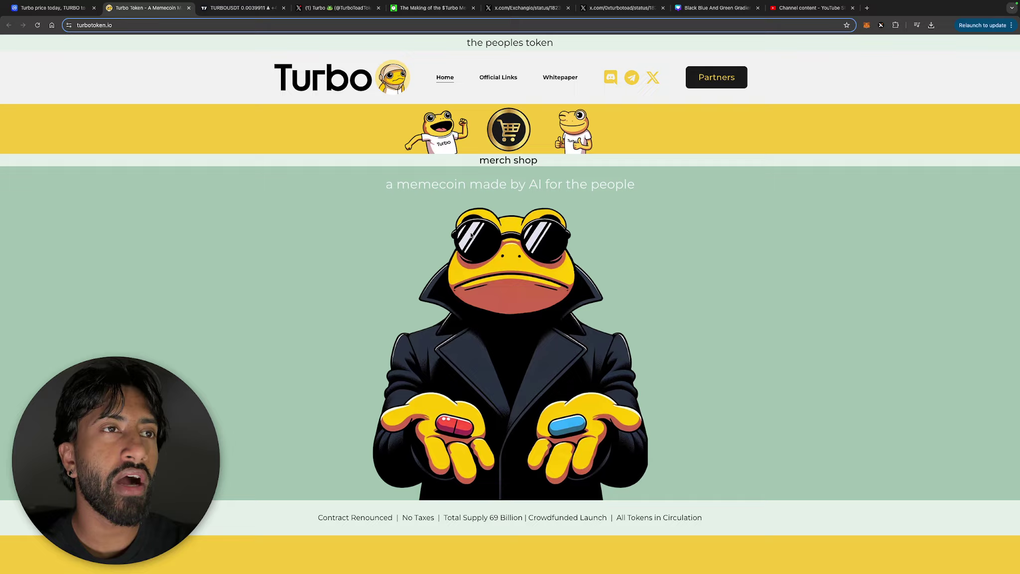
scroll(558, 295, "down", 3)
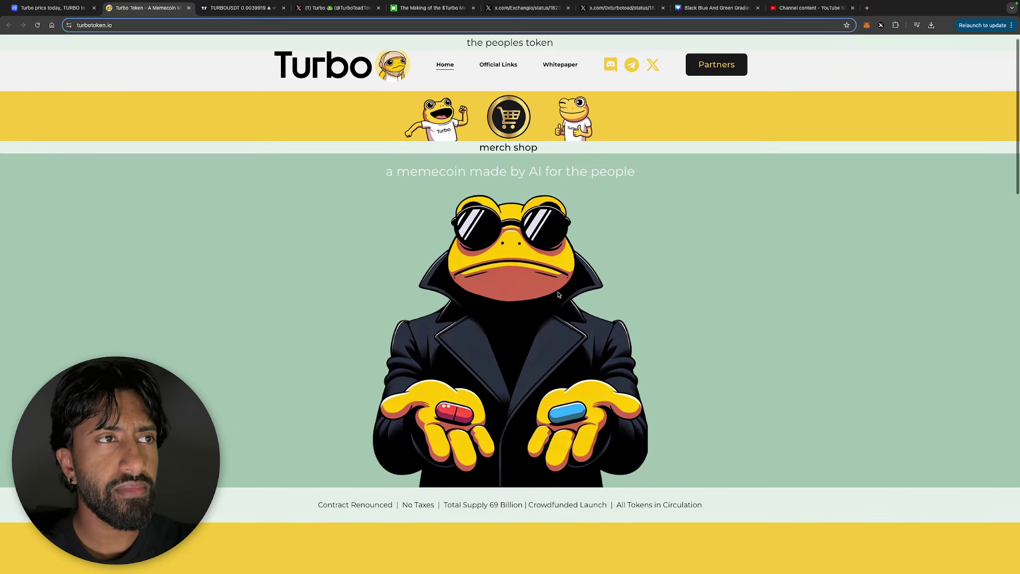
scroll(558, 295, "down", 10)
scroll(559, 296, "down", 3)
scroll(558, 291, "down", 1)
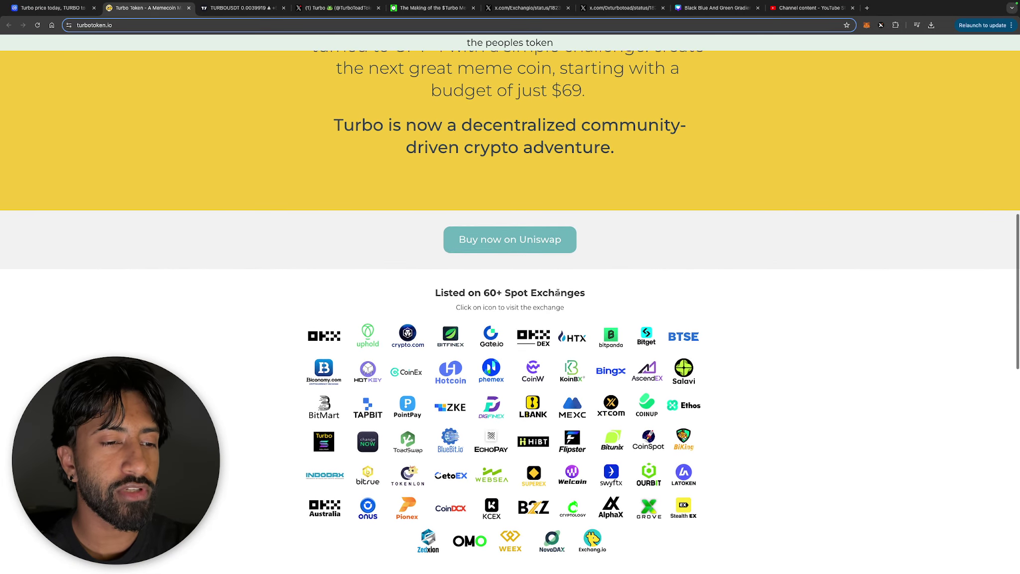
scroll(557, 292, "down", 1)
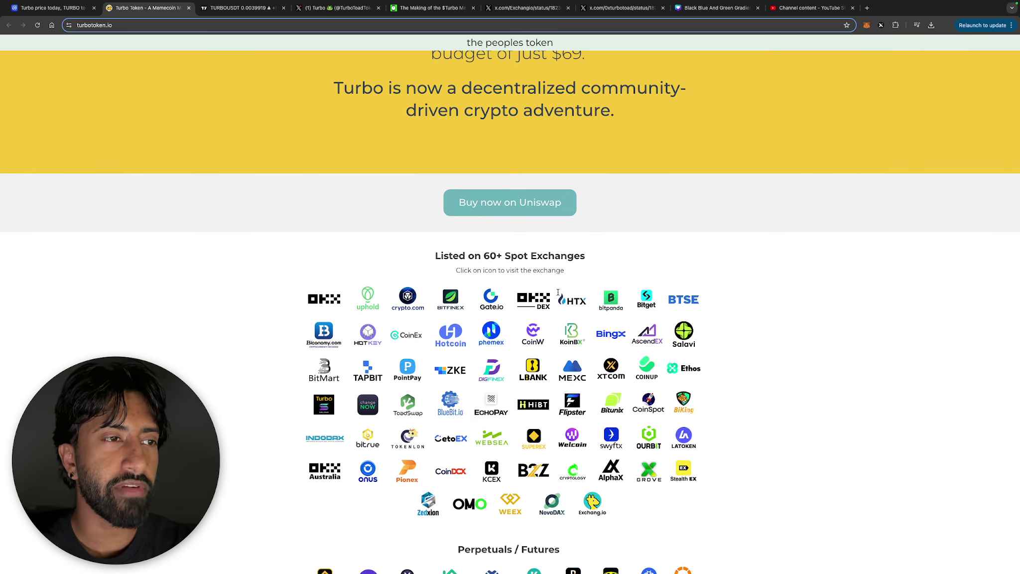
scroll(596, 332, "down", 5)
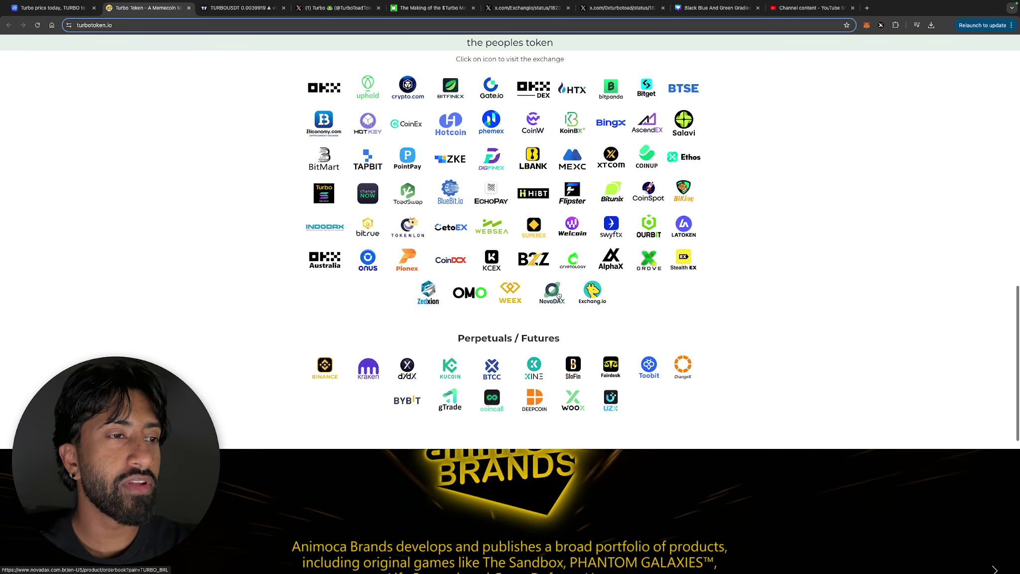
scroll(595, 331, "up", 1)
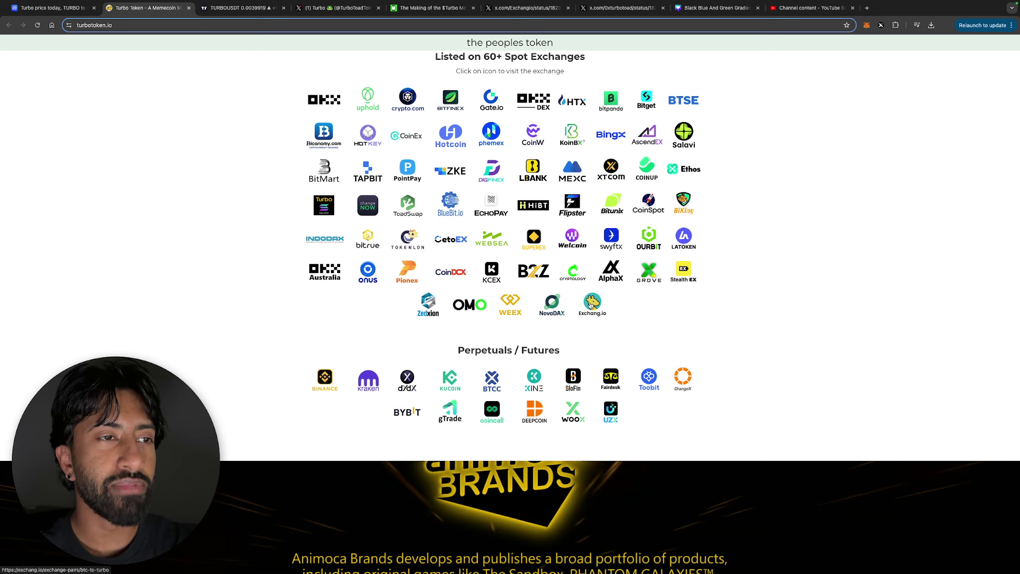
scroll(501, 286, "up", 2)
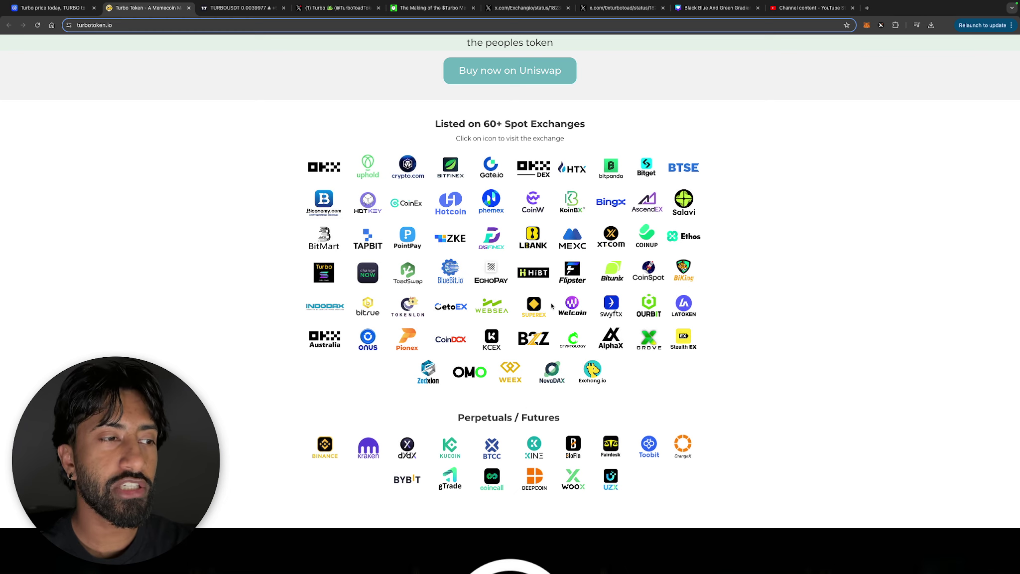
scroll(552, 306, "down", 1)
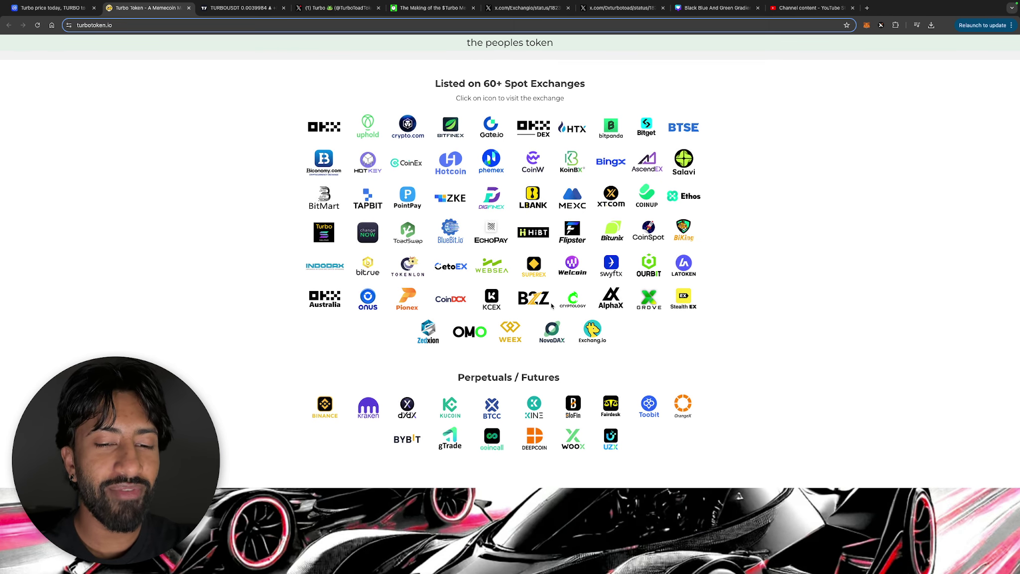
Switch to the TURBOUSDT TradingView chart and pan the candles rightward.
left_click(239, 8)
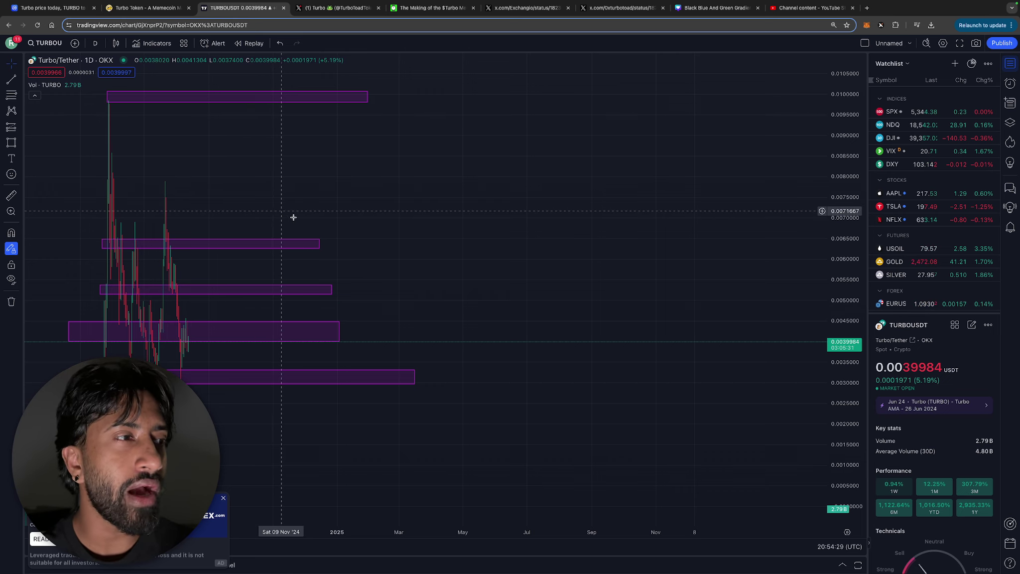
scroll(439, 208, "up", 1)
scroll(441, 208, "up", 1)
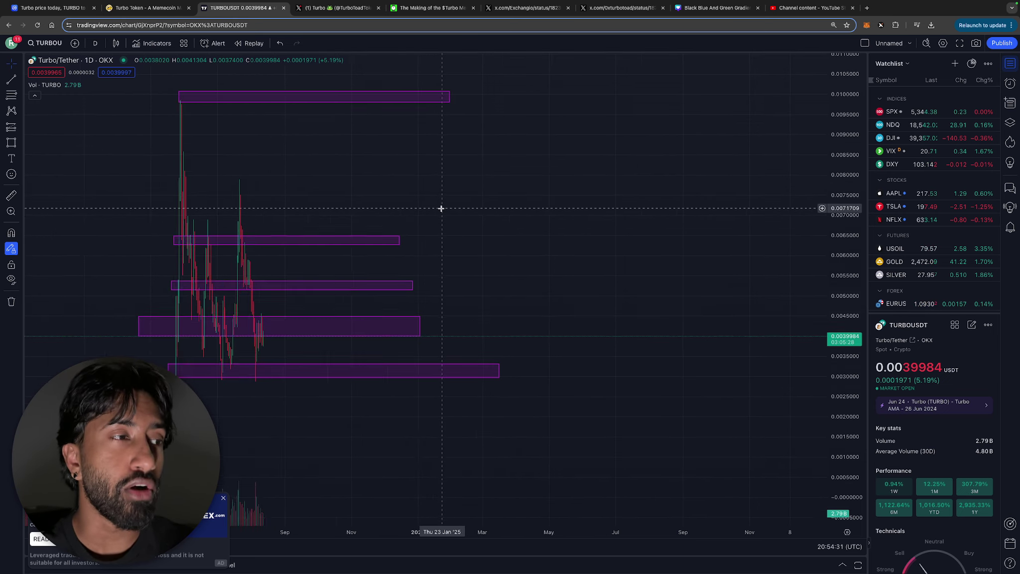
scroll(440, 207, "up", 1)
scroll(440, 206, "up", 1)
left_click_drag(440, 206, 544, 207)
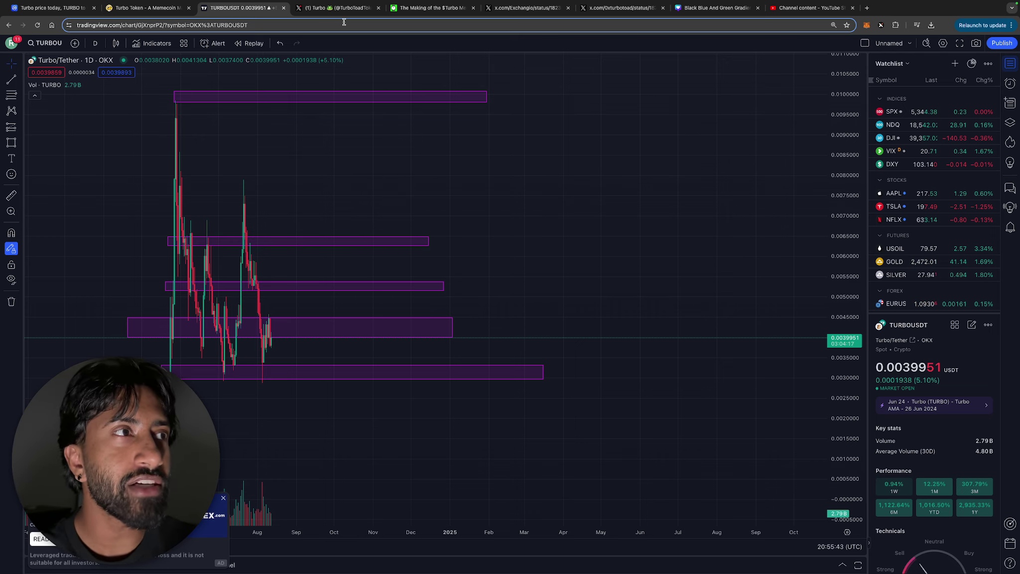
left_click(339, 8)
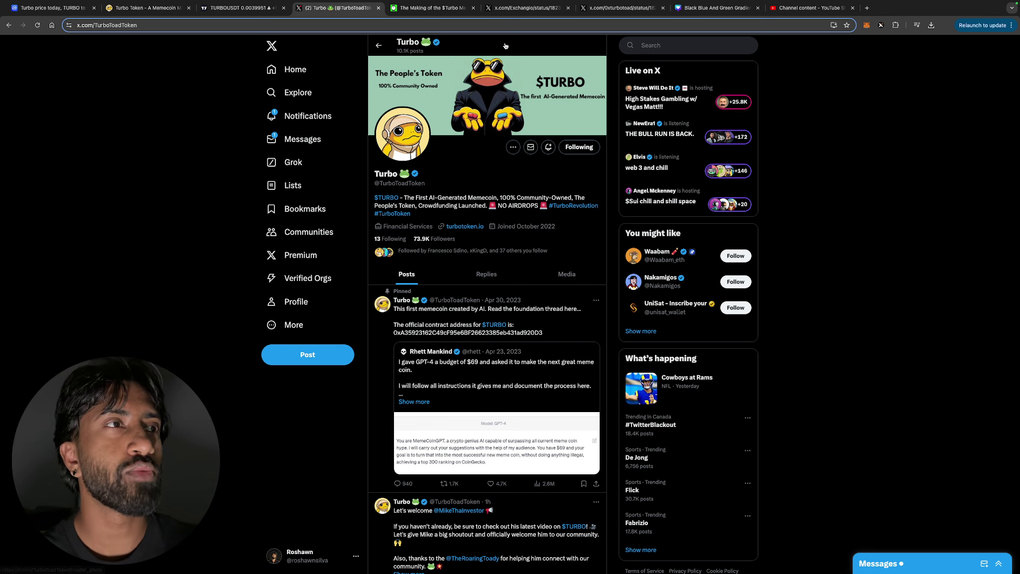
left_click(441, 10)
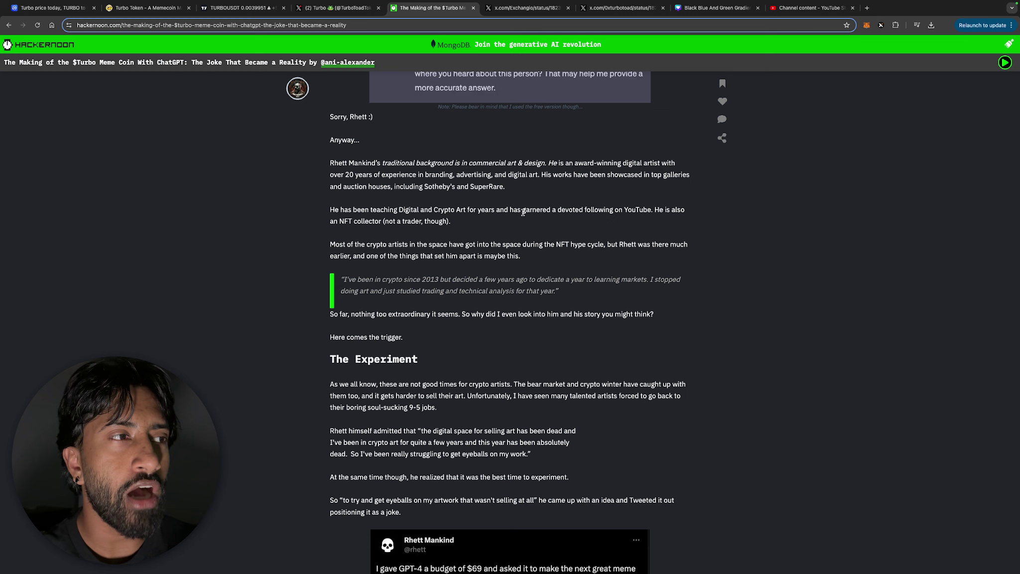
scroll(523, 211, "down", 1)
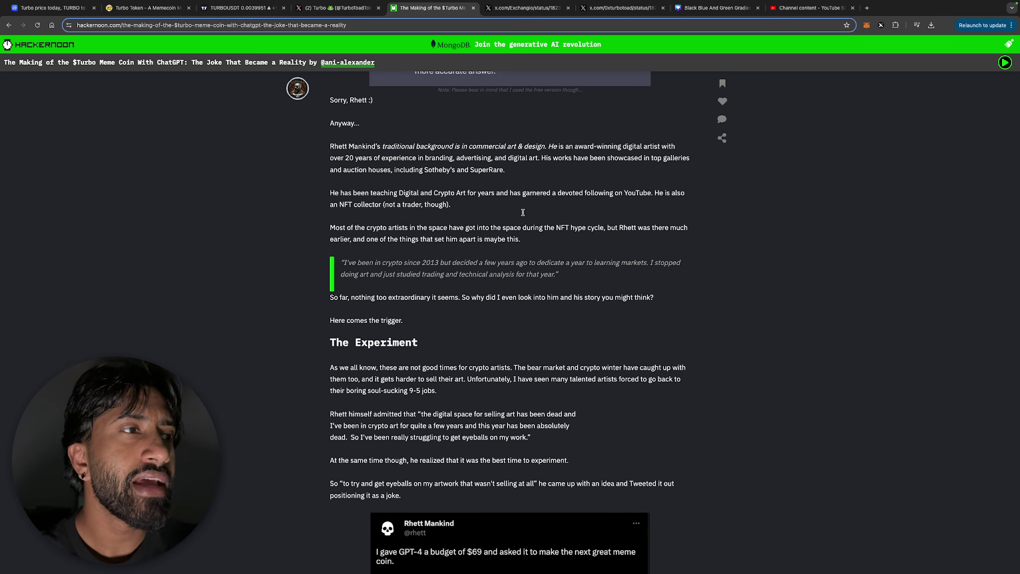
scroll(523, 212, "down", 1)
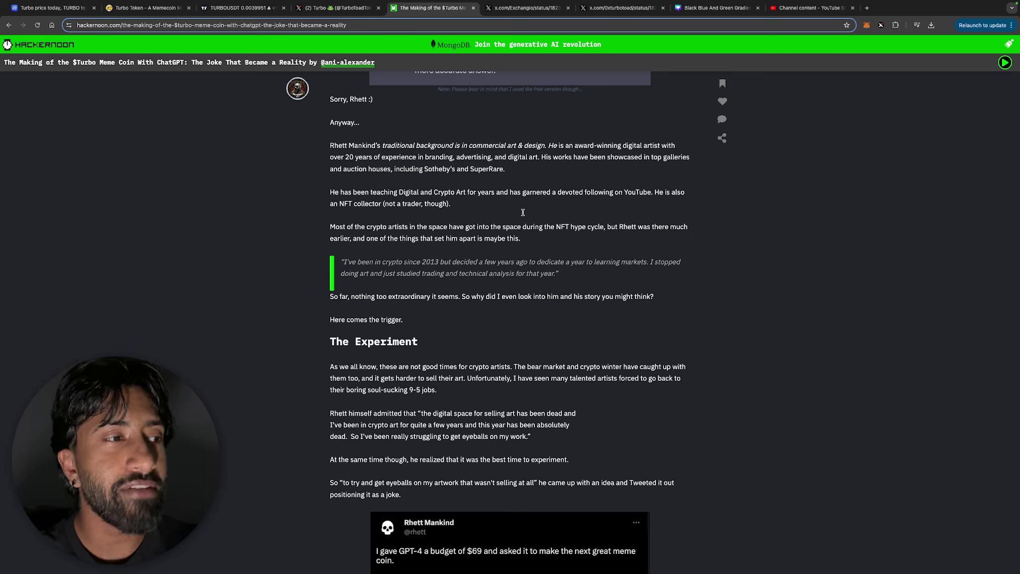
scroll(372, 305, "down", 1)
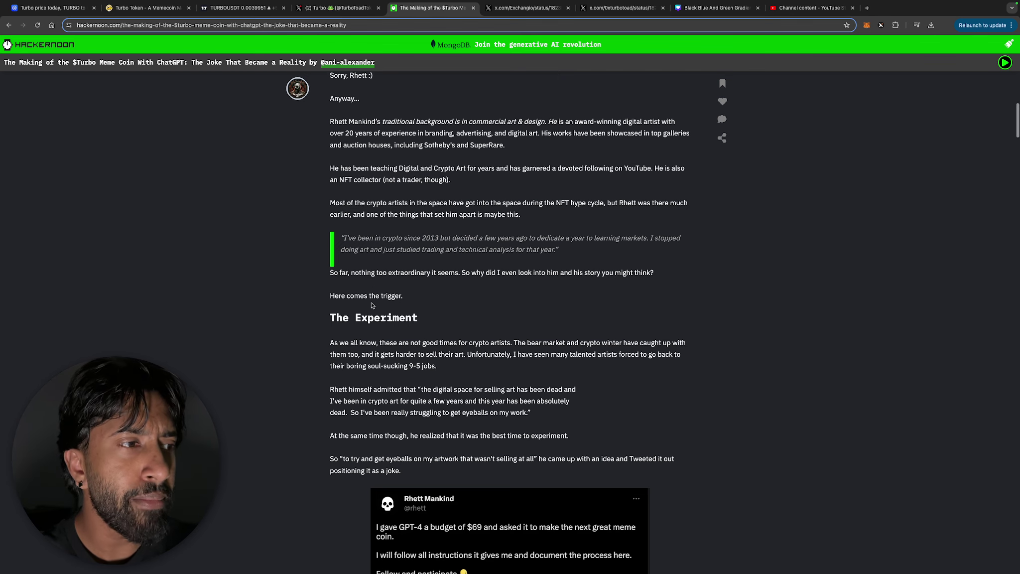
scroll(372, 305, "down", 1)
scroll(361, 337, "down", 1)
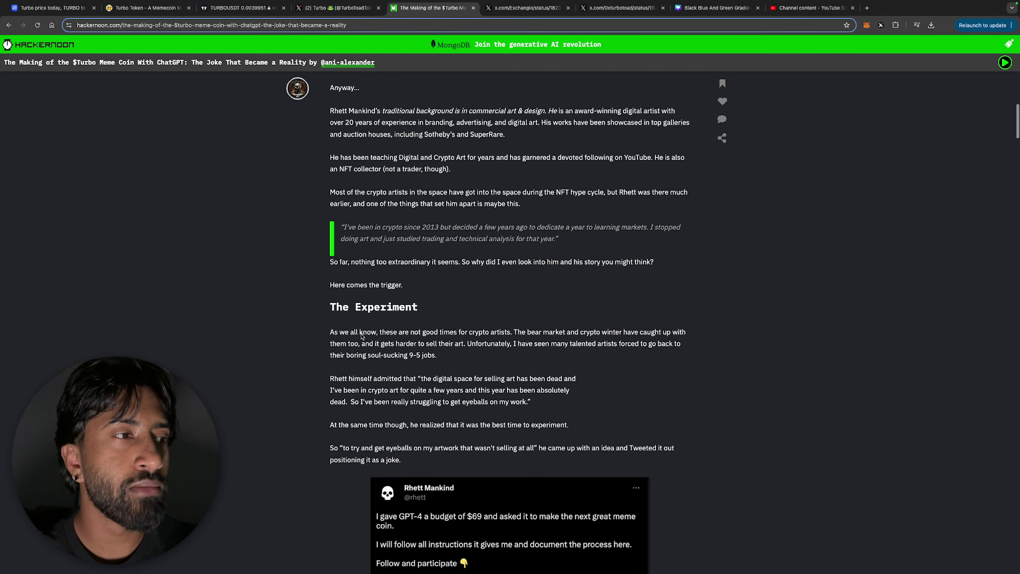
scroll(361, 335, "down", 1)
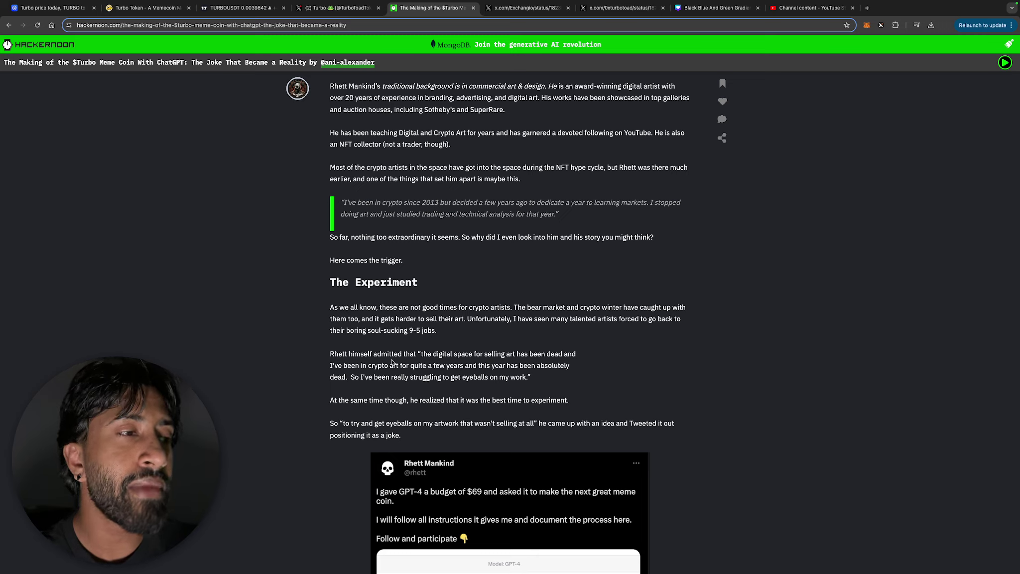
scroll(459, 361, "down", 1)
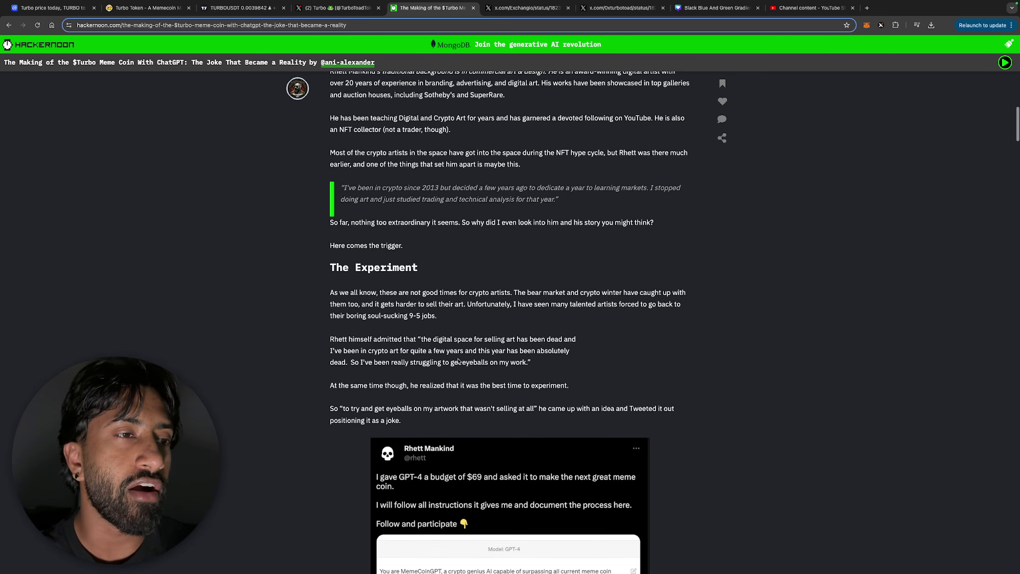
scroll(458, 362, "down", 1)
scroll(458, 360, "down", 1)
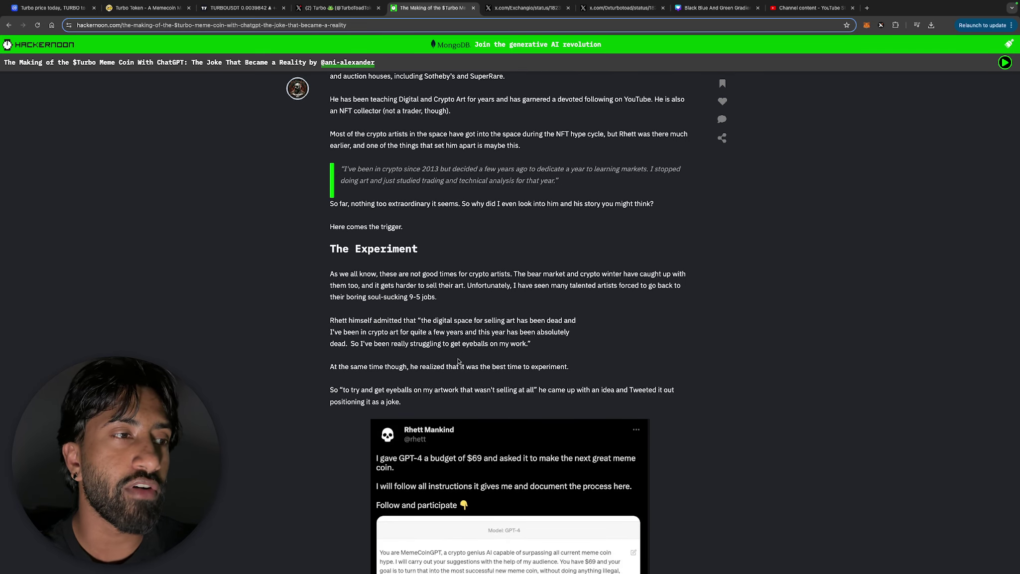
scroll(458, 361, "down", 1)
scroll(458, 362, "down", 1)
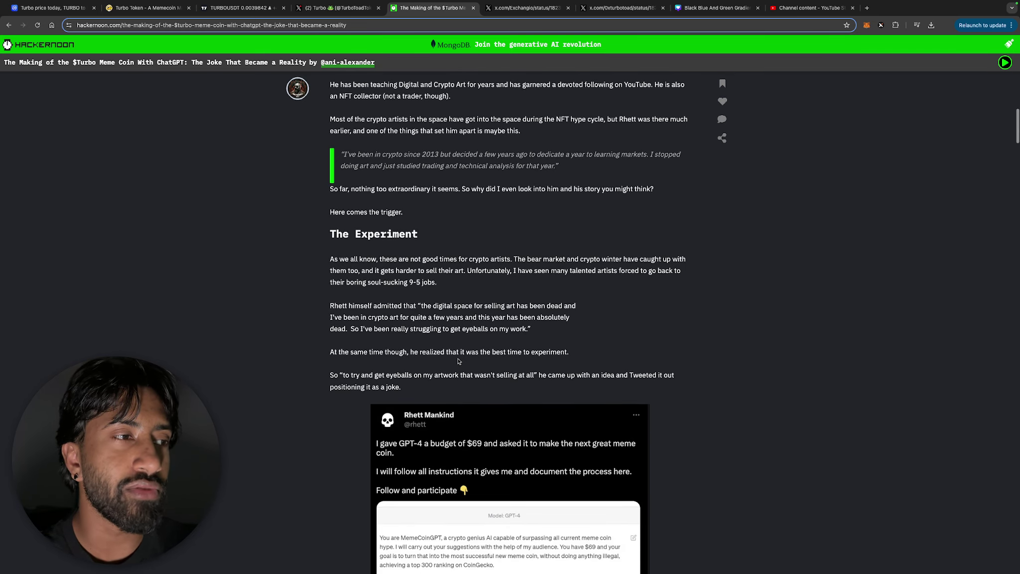
scroll(459, 361, "down", 1)
scroll(458, 362, "down", 2)
scroll(458, 359, "down", 1)
scroll(457, 359, "down", 1)
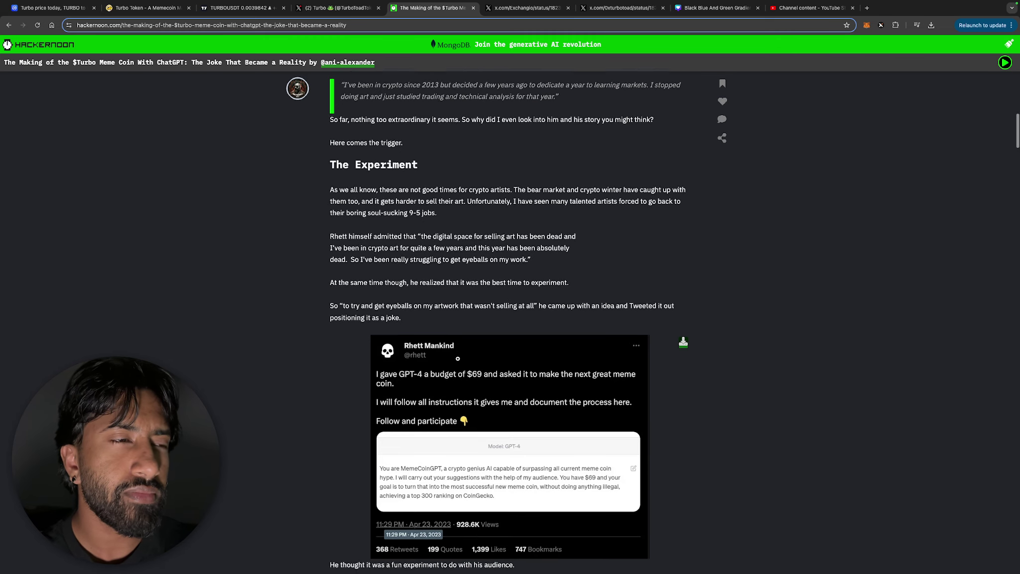
scroll(458, 358, "down", 2)
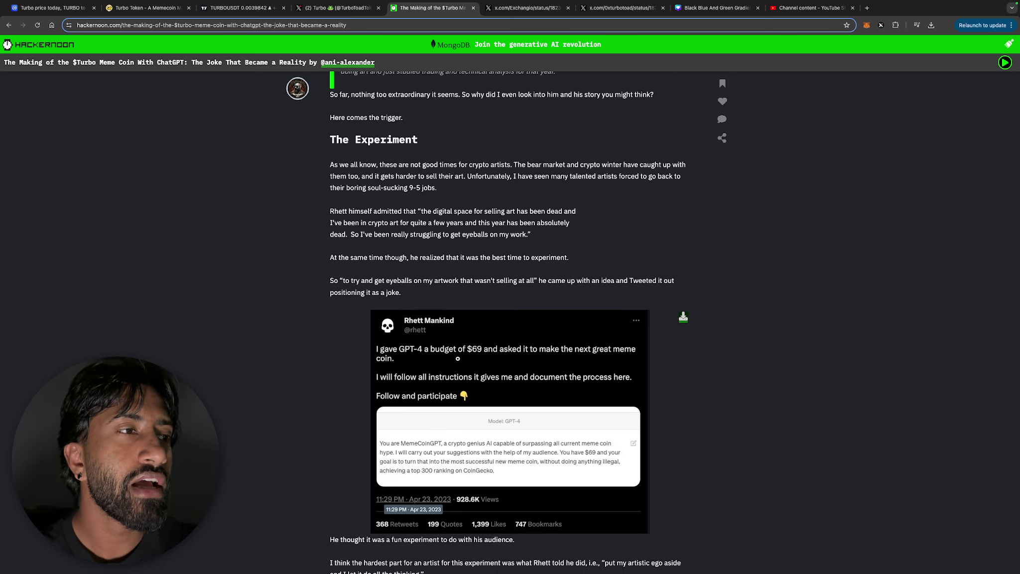
scroll(458, 359, "down", 1)
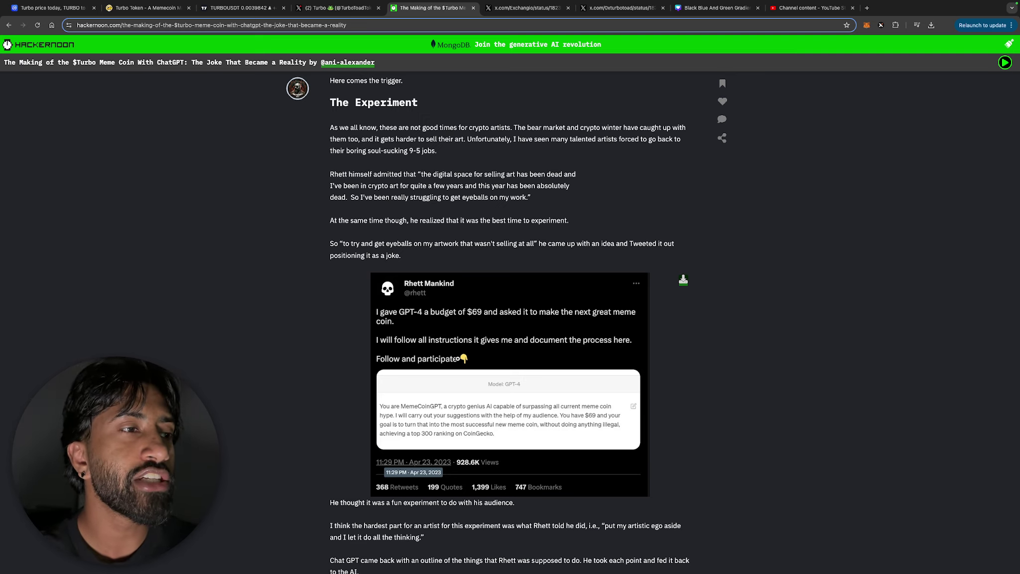
scroll(459, 360, "down", 1)
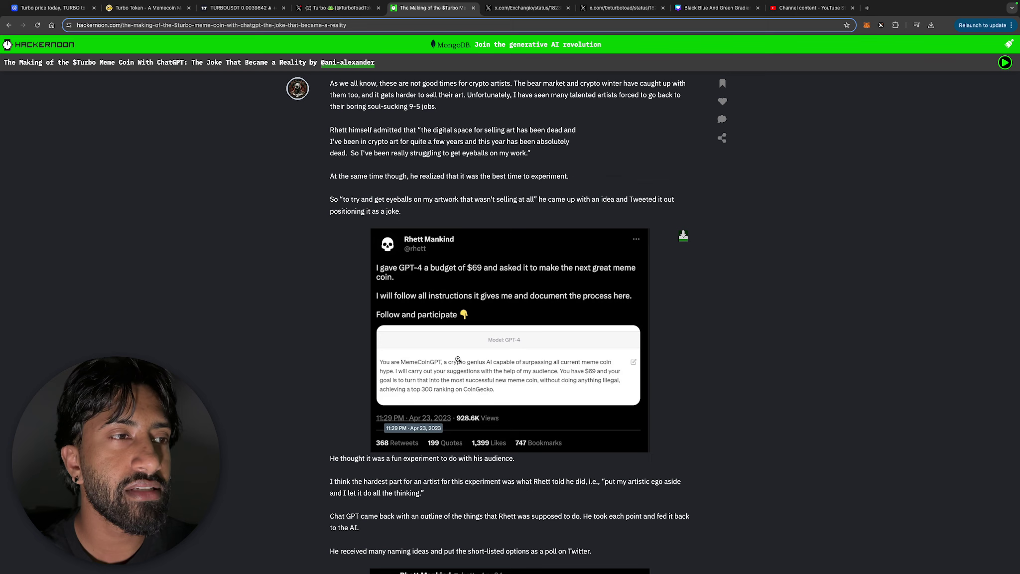
scroll(459, 359, "down", 1)
scroll(458, 360, "down", 1)
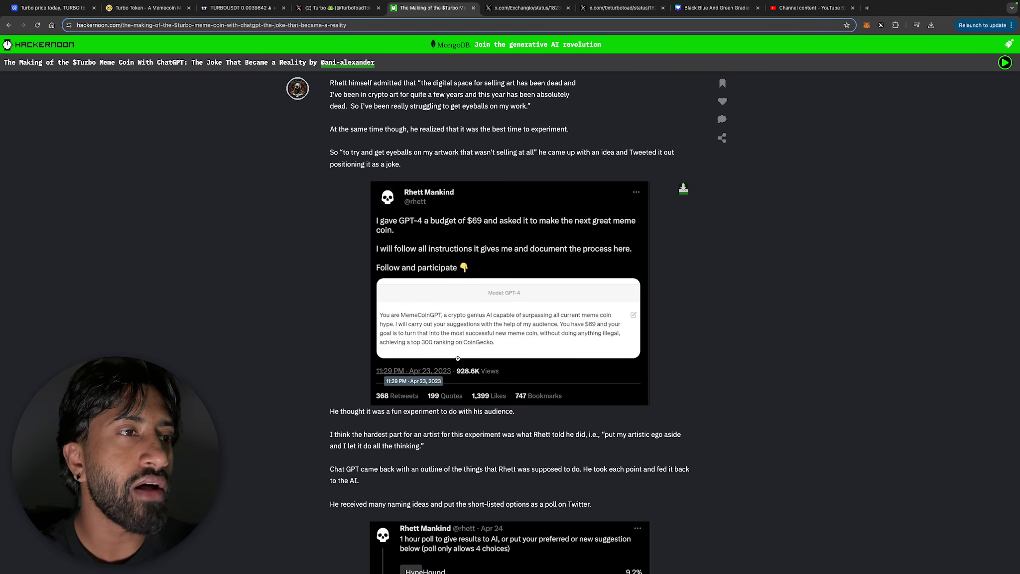
scroll(457, 359, "down", 1)
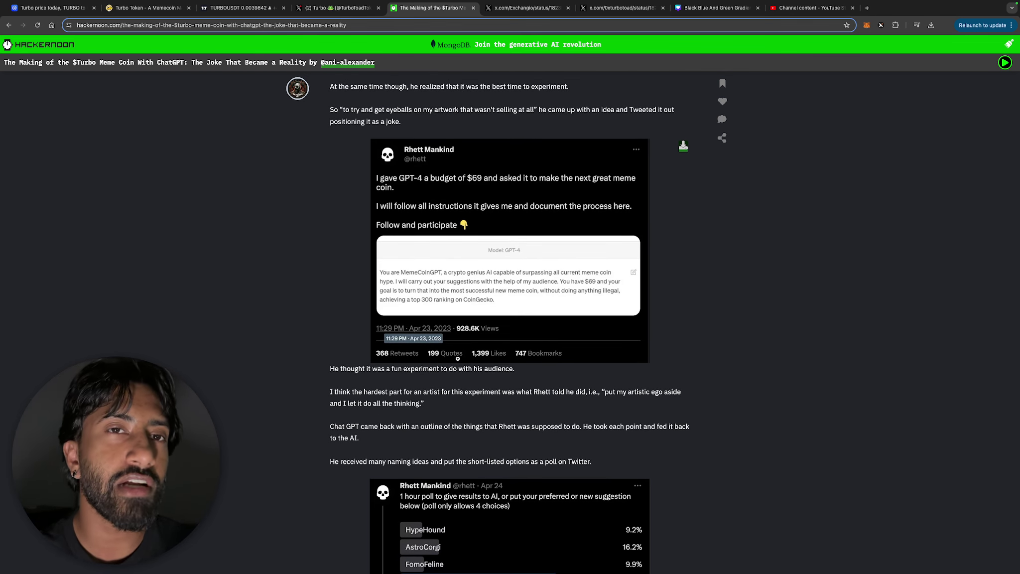
scroll(459, 359, "down", 2)
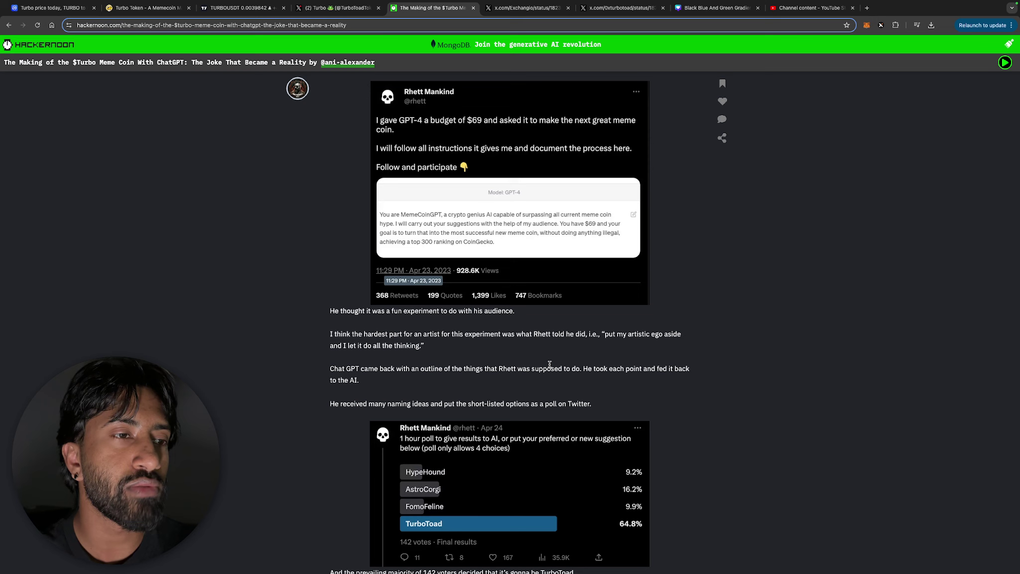
scroll(549, 364, "down", 3)
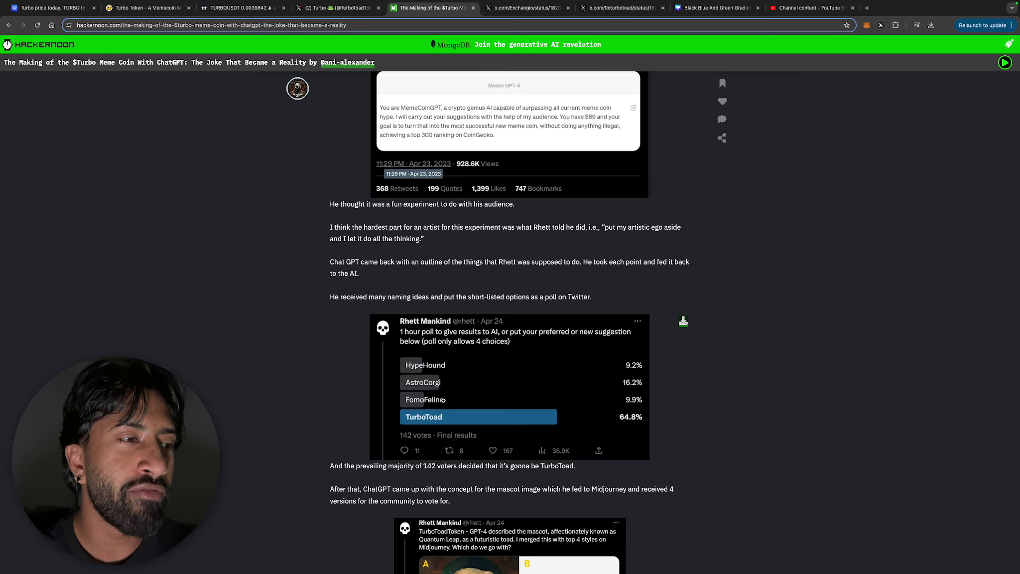
scroll(444, 411, "down", 1)
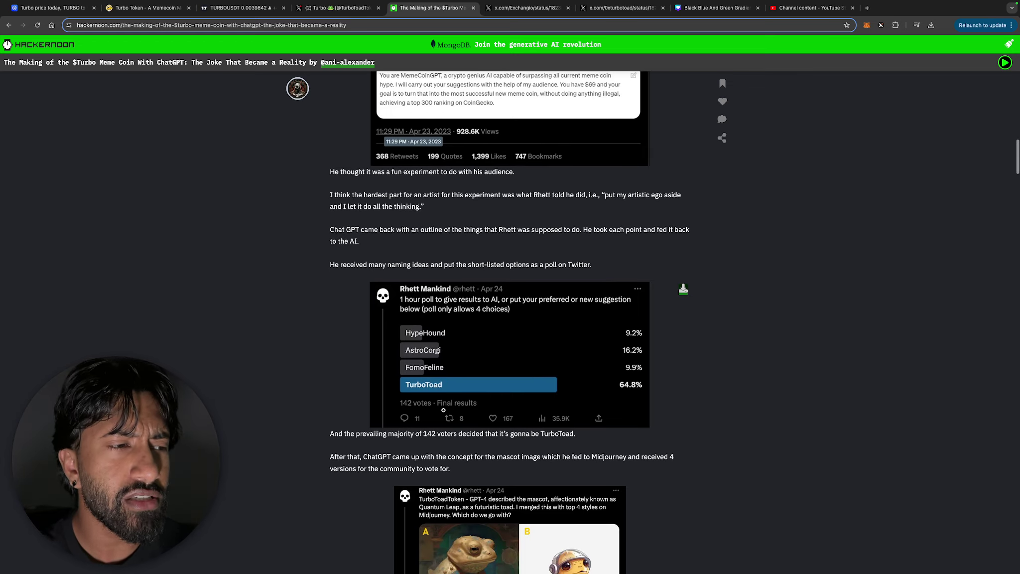
scroll(444, 411, "down", 2)
scroll(442, 410, "down", 1)
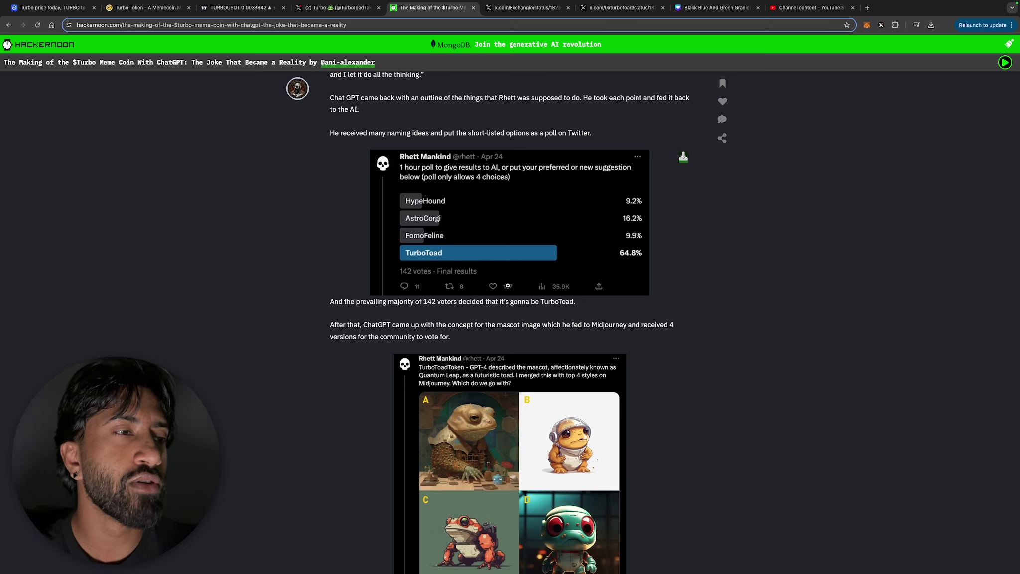
scroll(527, 291, "down", 2)
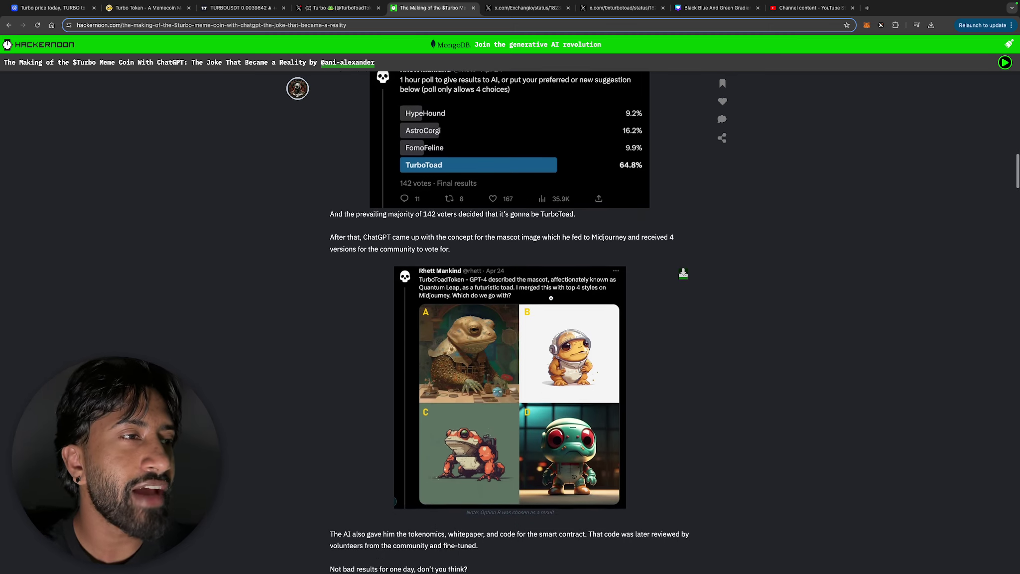
scroll(550, 298, "down", 1)
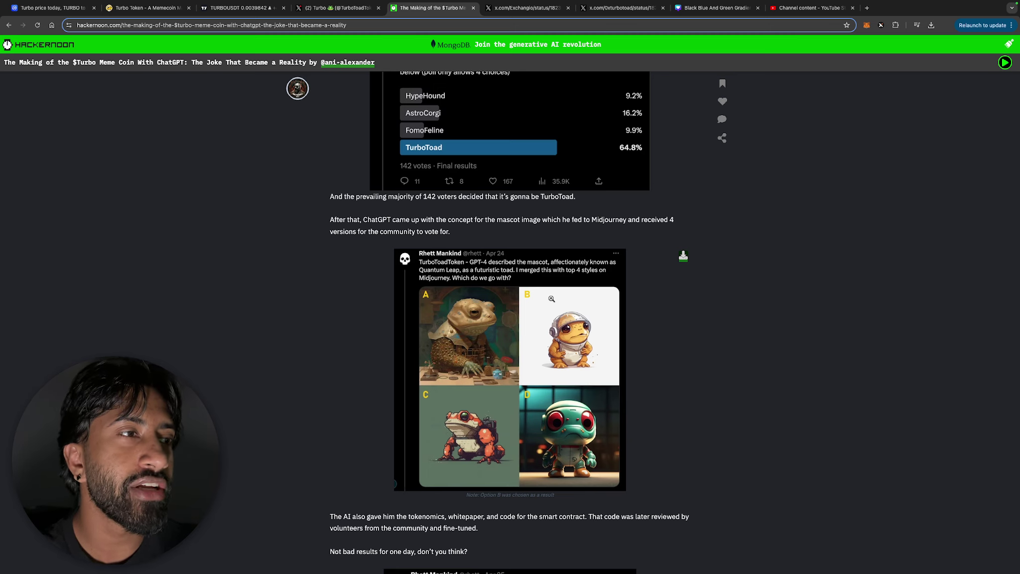
scroll(551, 299, "down", 1)
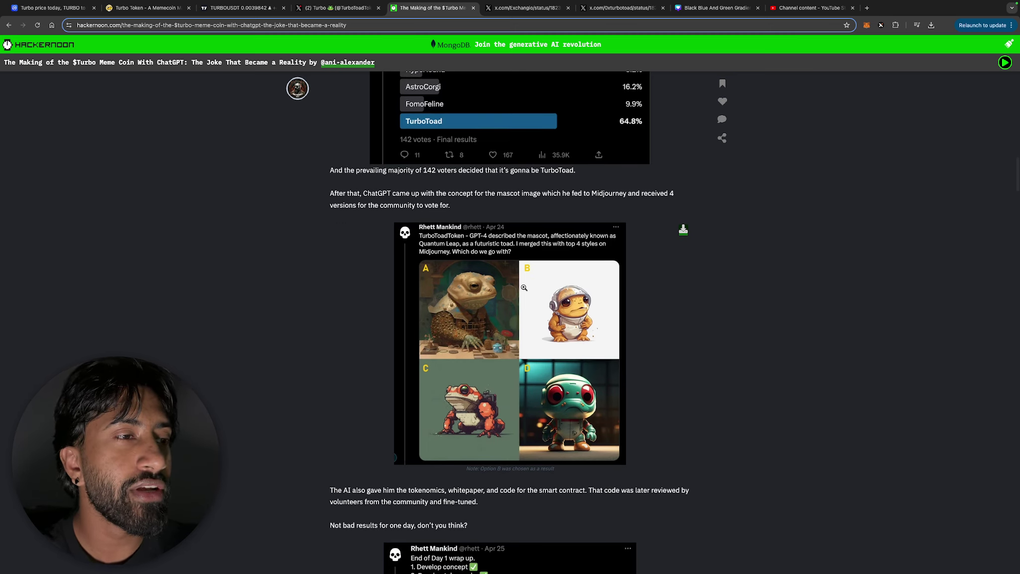
scroll(541, 298, "down", 1)
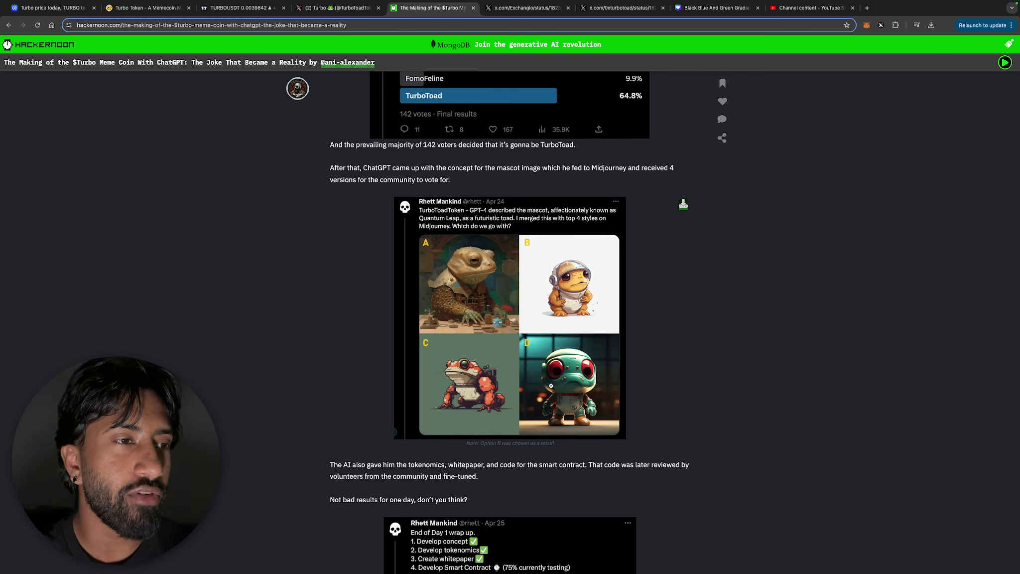
scroll(551, 385, "down", 10)
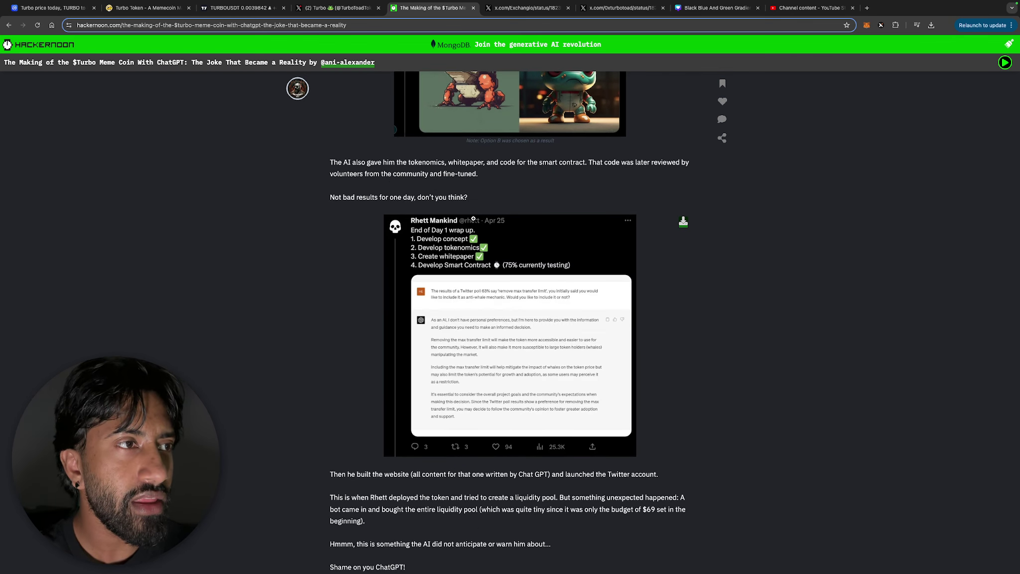
scroll(474, 219, "up", 3)
scroll(474, 219, "up", 1)
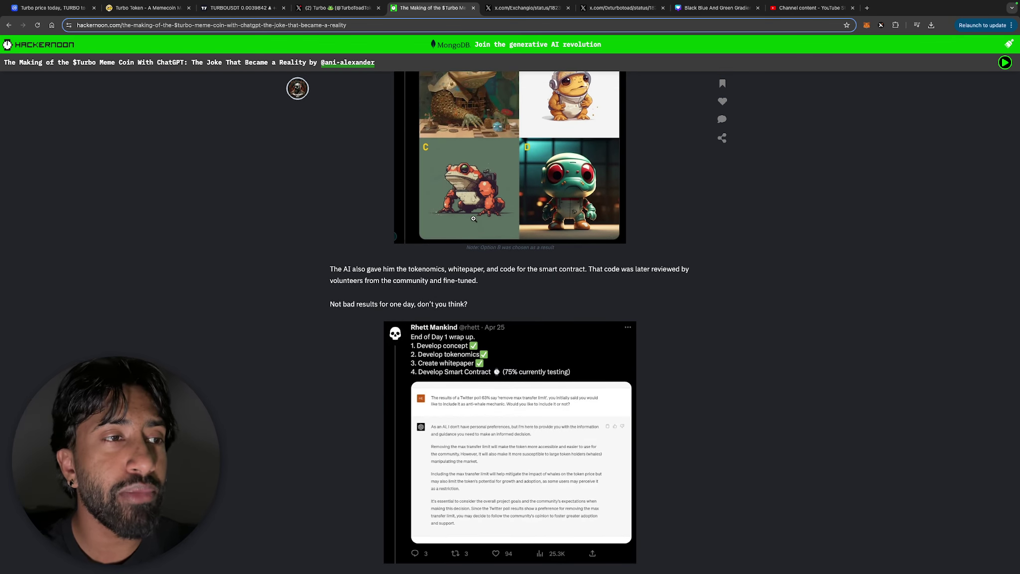
scroll(473, 219, "up", 1)
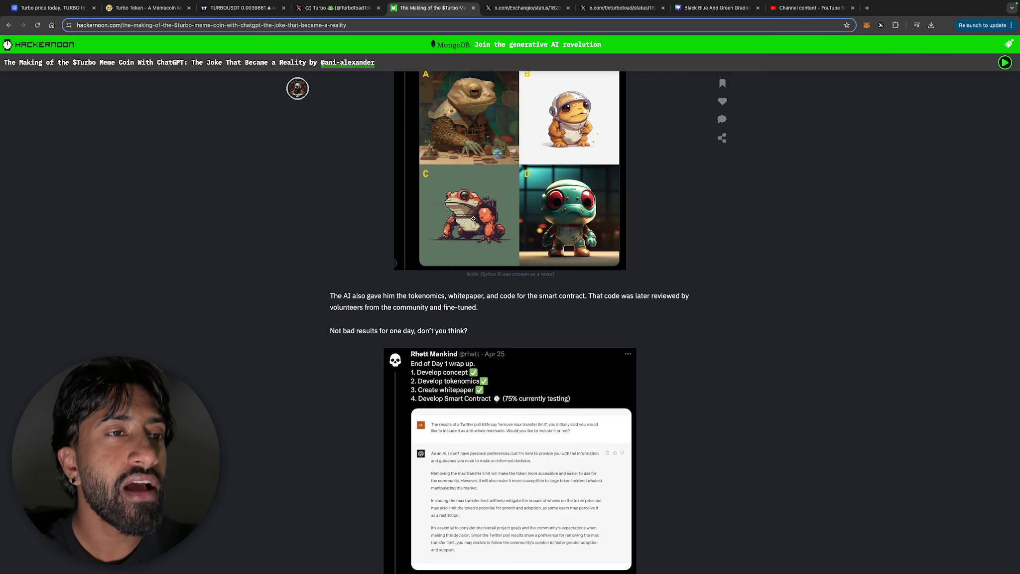
scroll(474, 219, "up", 1)
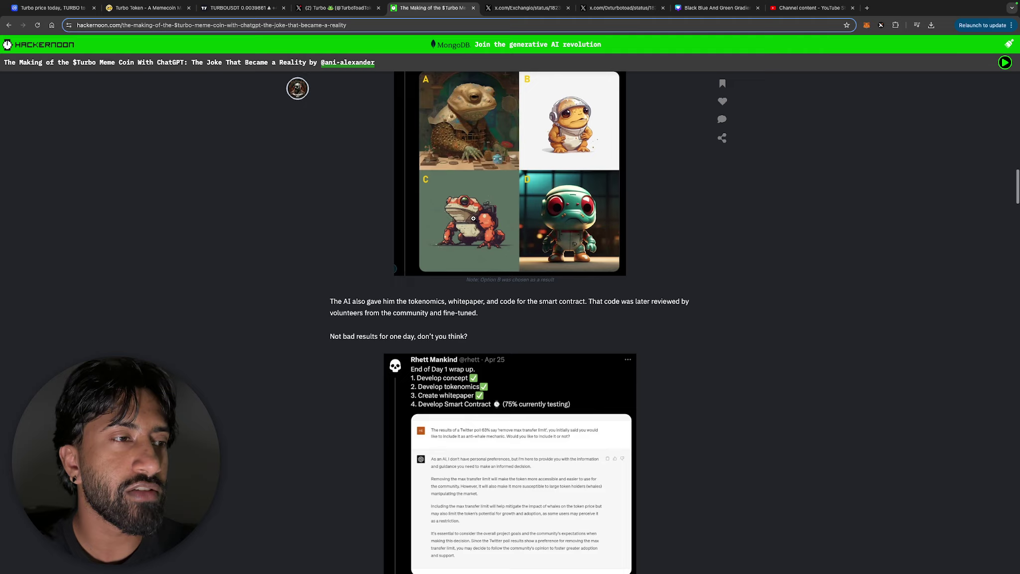
scroll(473, 218, "down", 2)
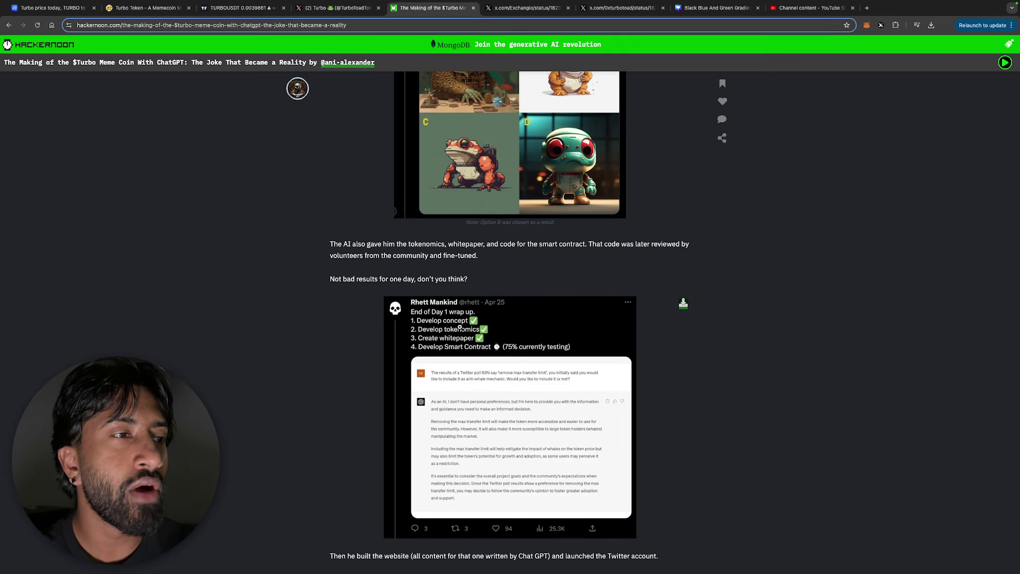
scroll(516, 315, "down", 1)
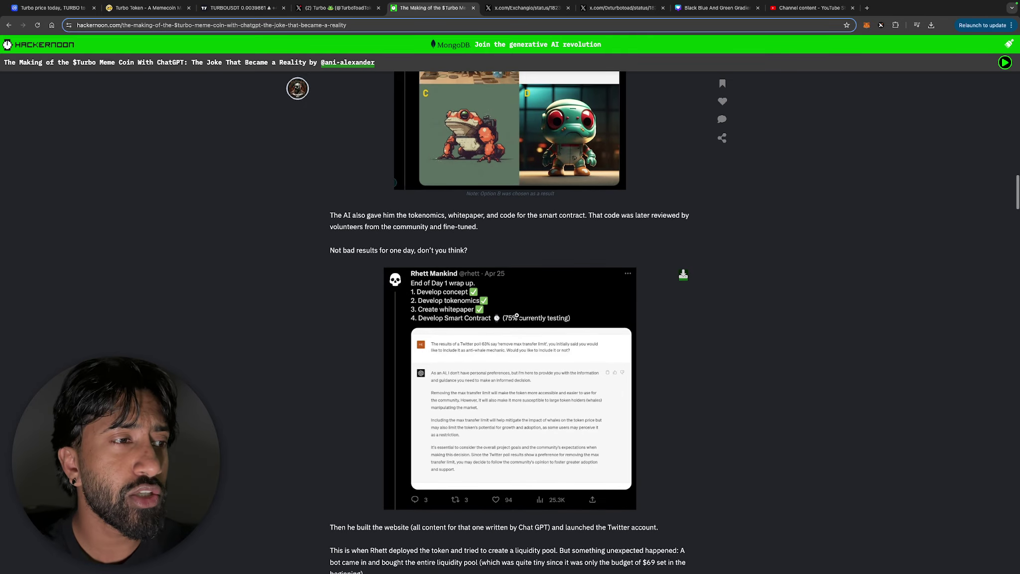
scroll(516, 316, "down", 10)
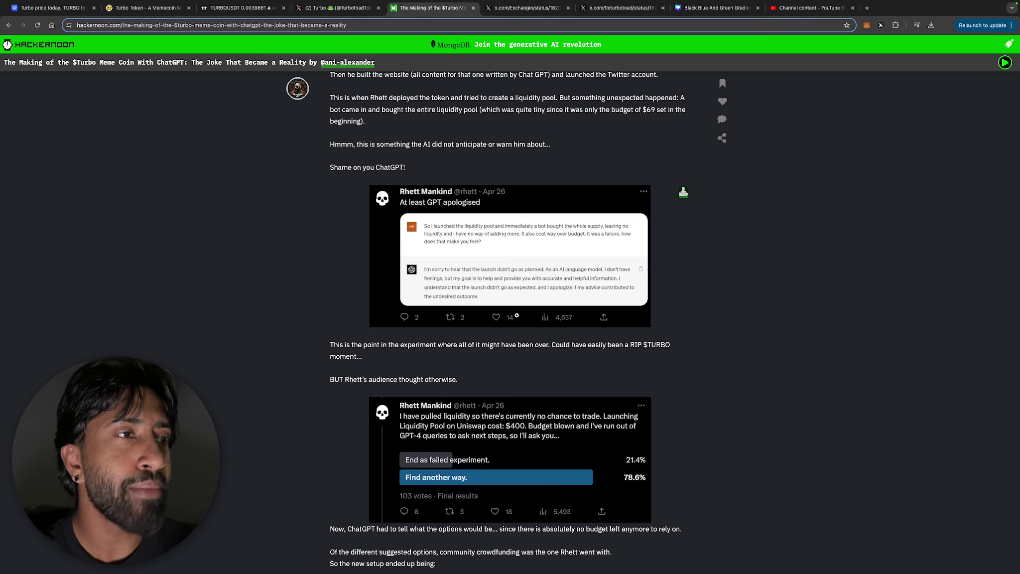
scroll(527, 144, "up", 1)
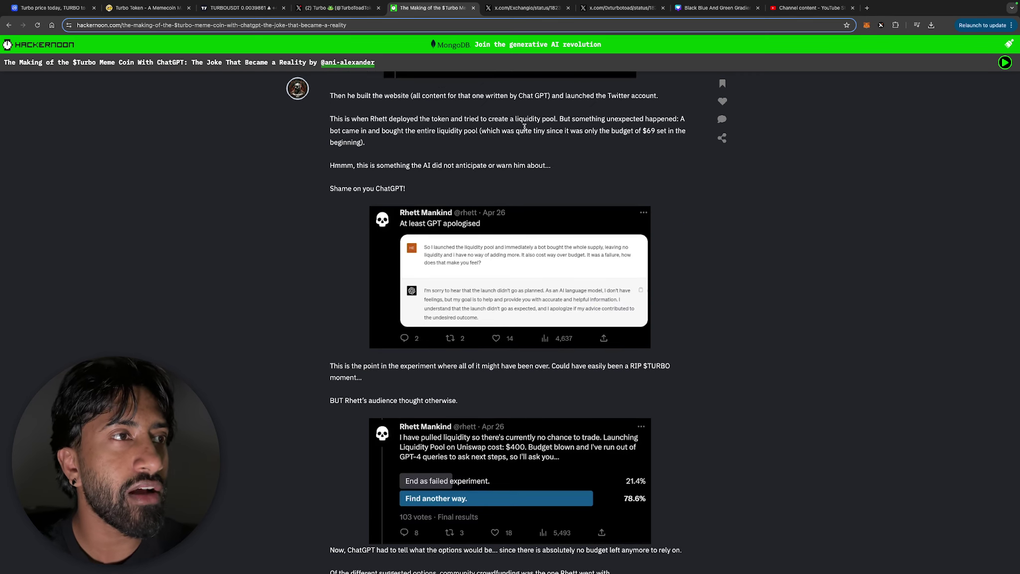
scroll(525, 128, "up", 1)
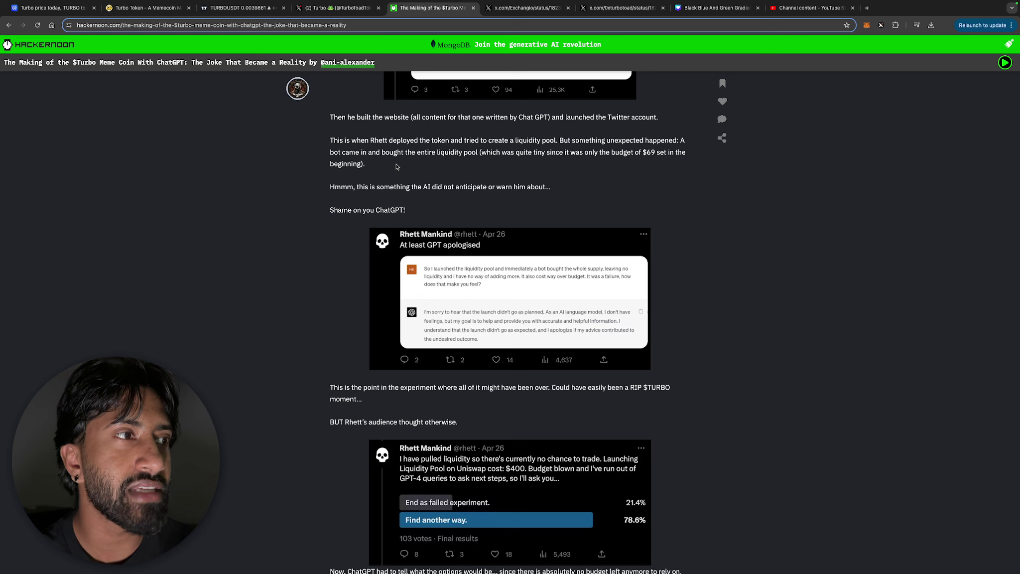
scroll(443, 264, "down", 1)
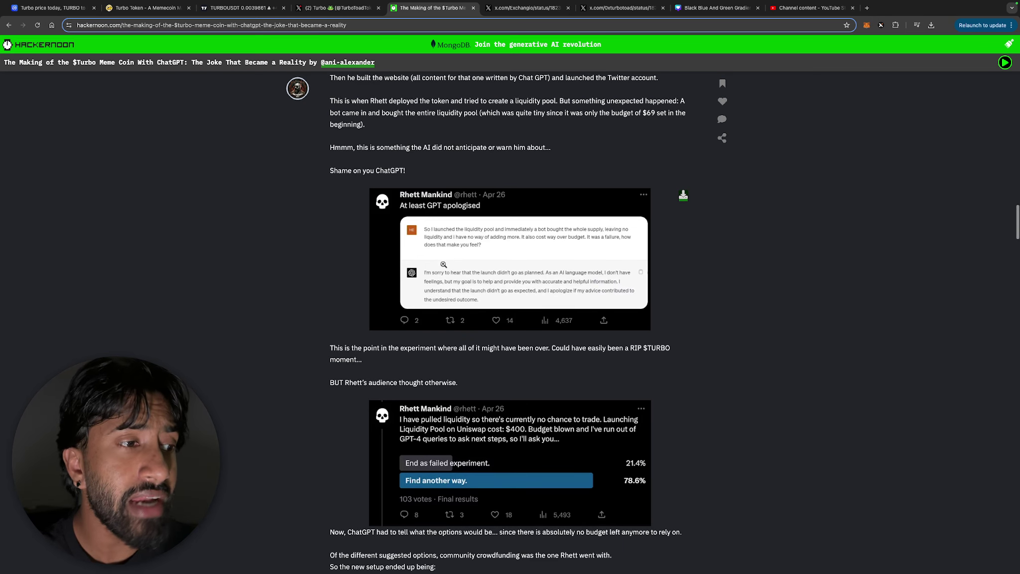
scroll(443, 263, "down", 1)
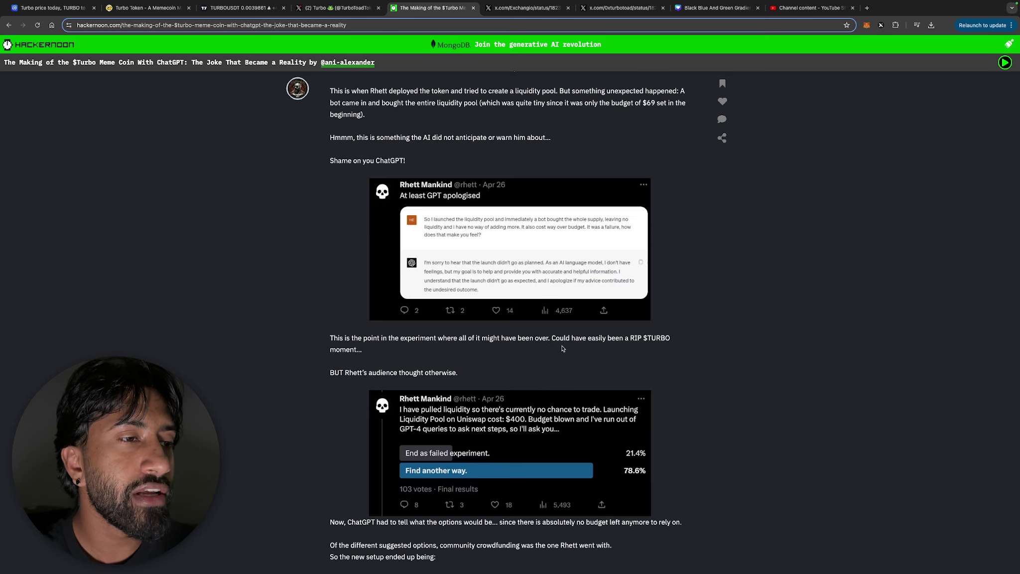
scroll(563, 348, "down", 1)
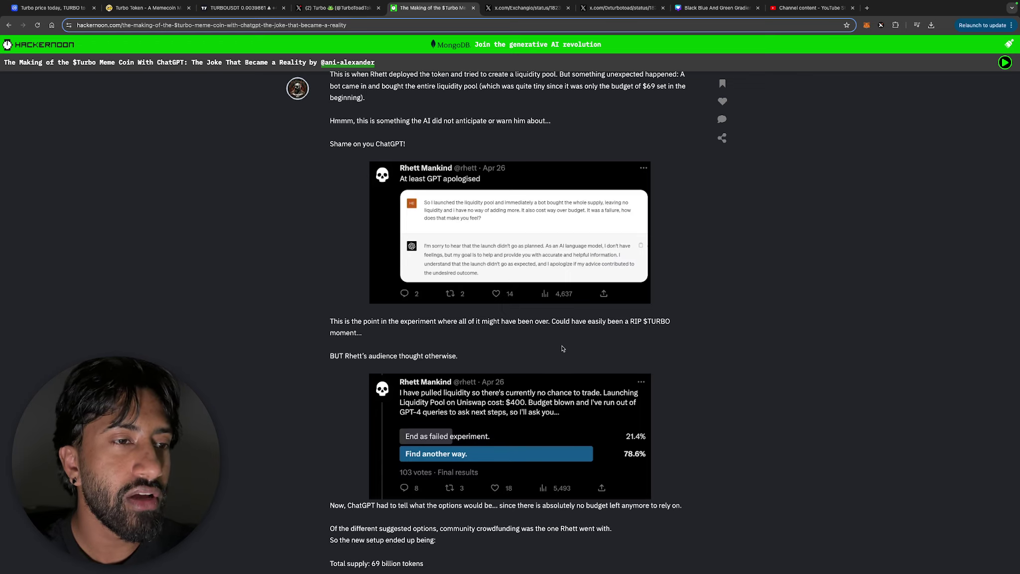
scroll(562, 349, "down", 2)
scroll(563, 348, "down", 3)
scroll(562, 348, "down", 4)
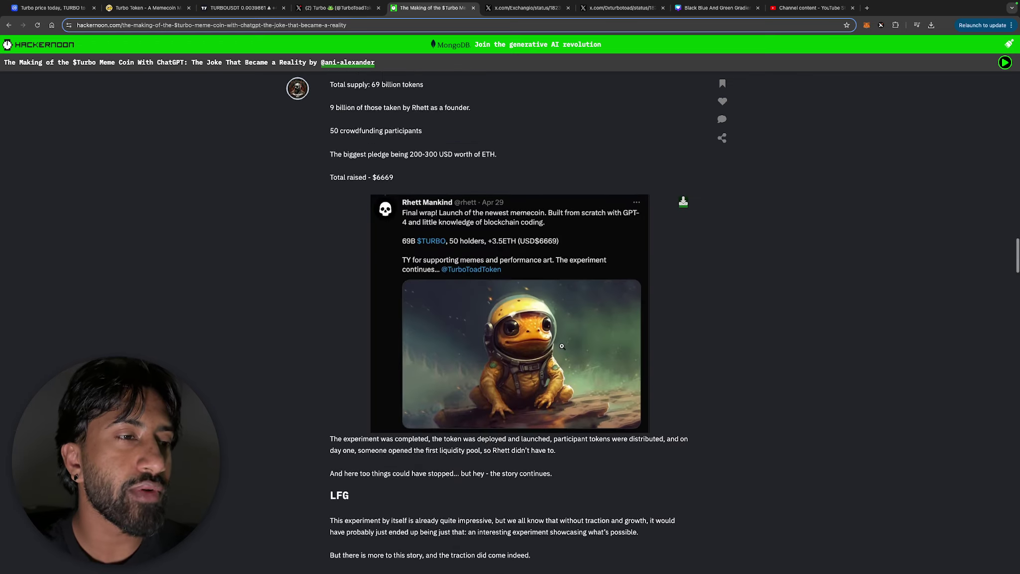
scroll(562, 347, "down", 1)
scroll(563, 347, "up", 1)
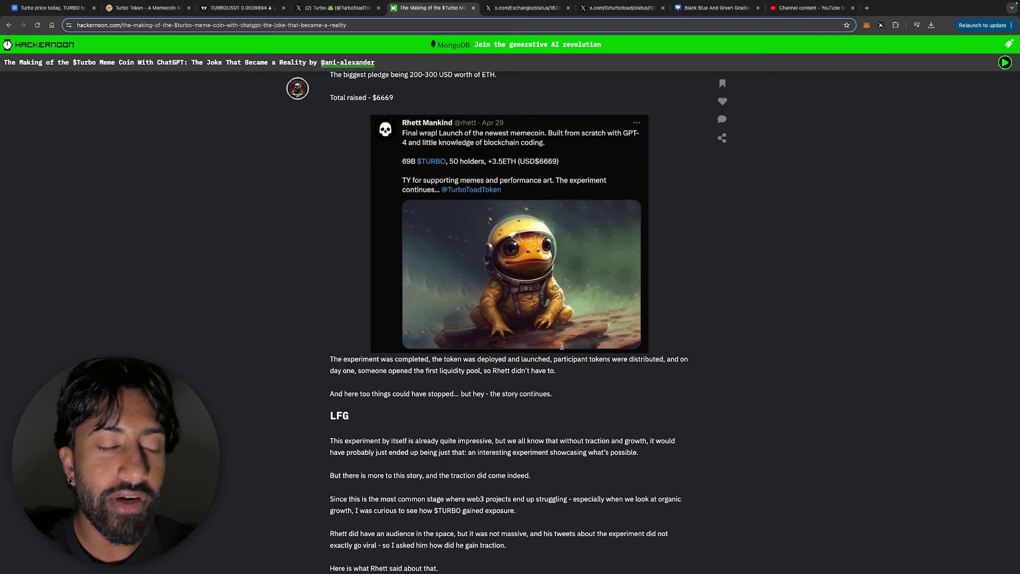
Switch to the Exchang.io post on X announcing the new TURBO listing.
left_click(522, 8)
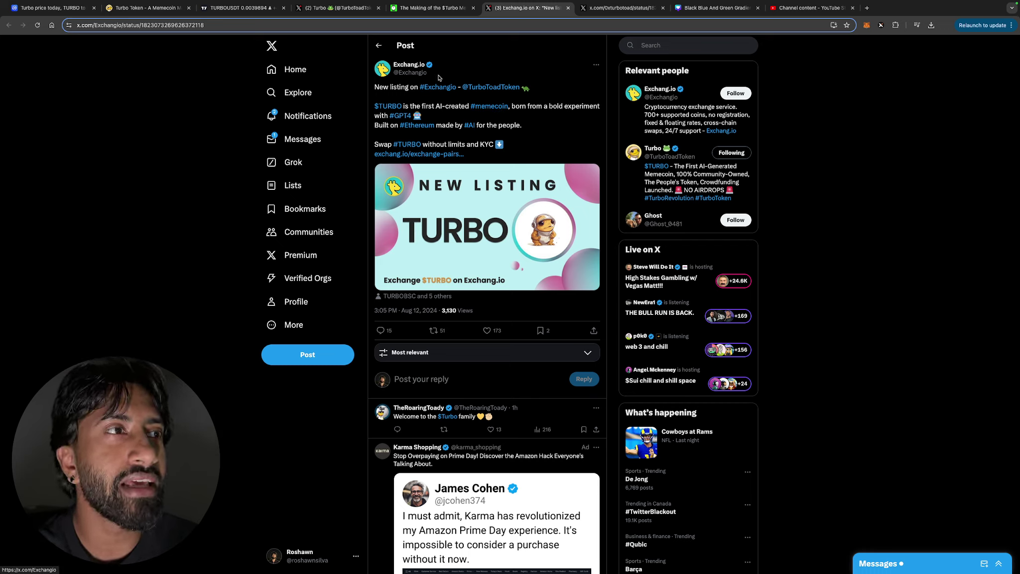
Switch to the TOADSTER.ETH post on X predicting $TURBO will pump.
left_click(618, 7)
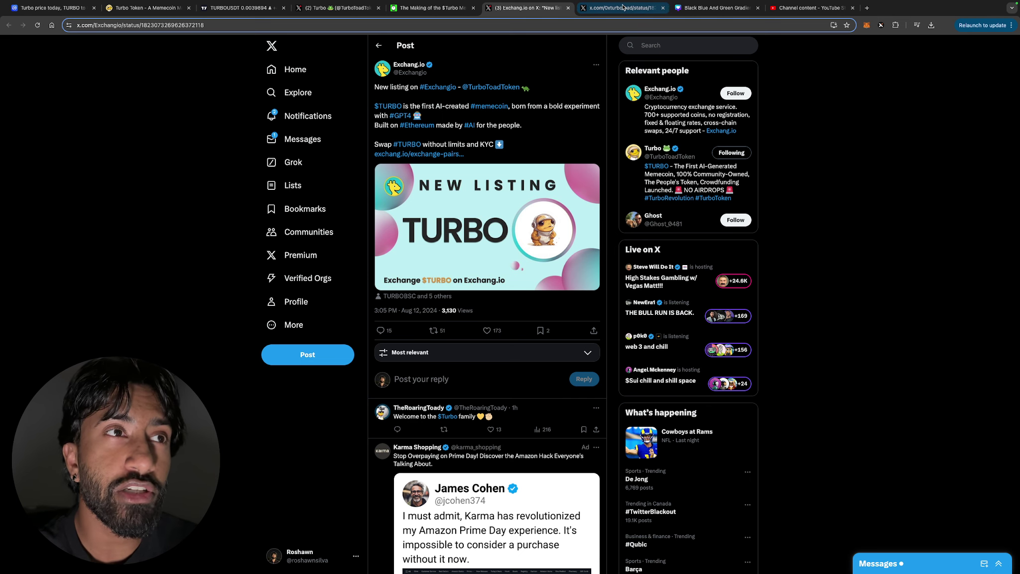